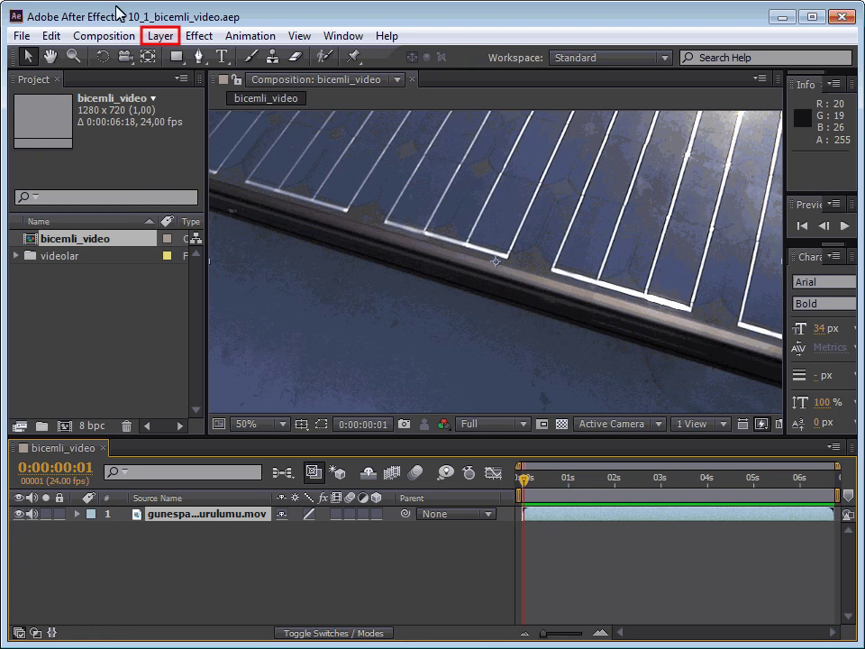
Add Adjustment Layer 1 above the solar-panel footage and browse the animation presets in Bridge.
click(166, 35)
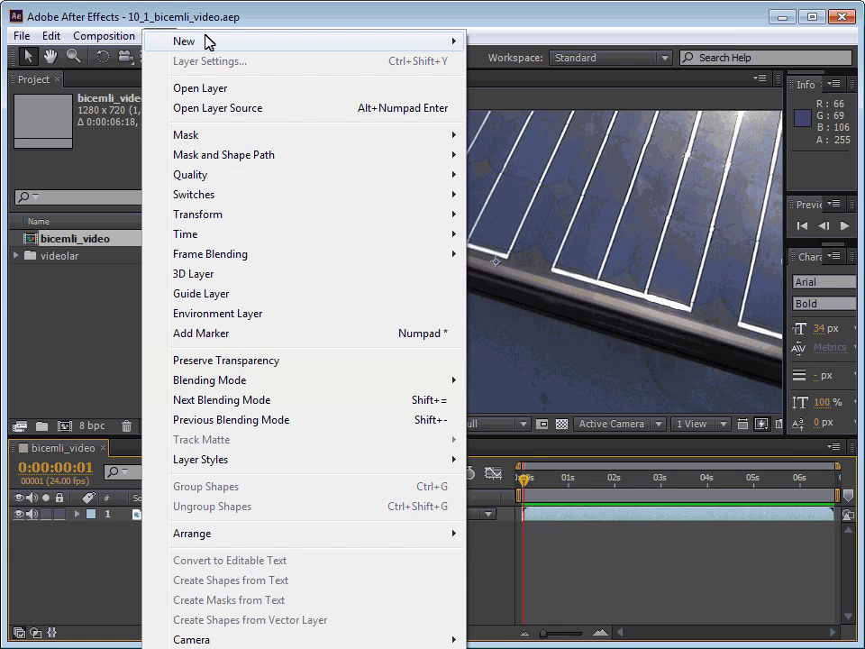
mouse_move(206, 41)
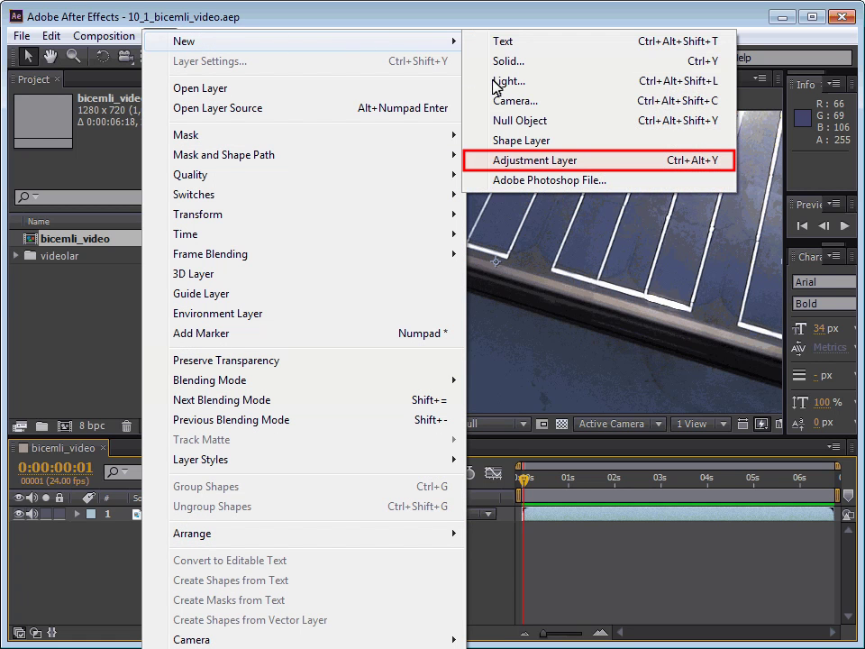
click(540, 160)
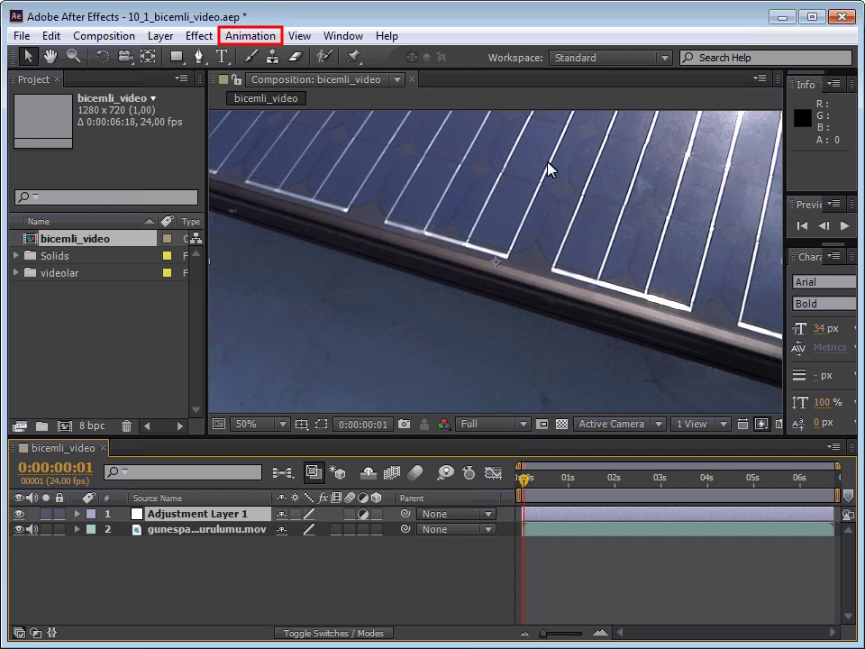
click(241, 36)
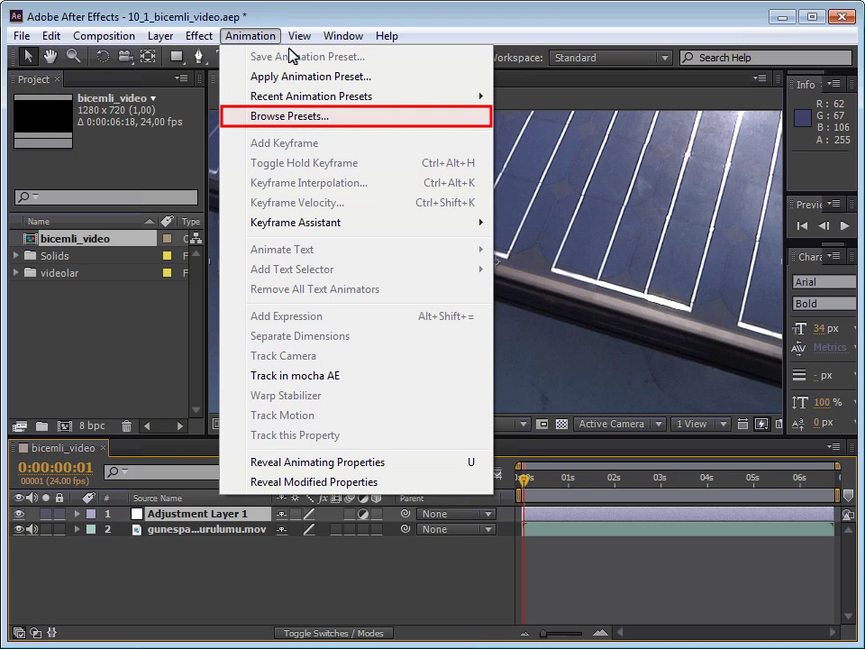
click(314, 122)
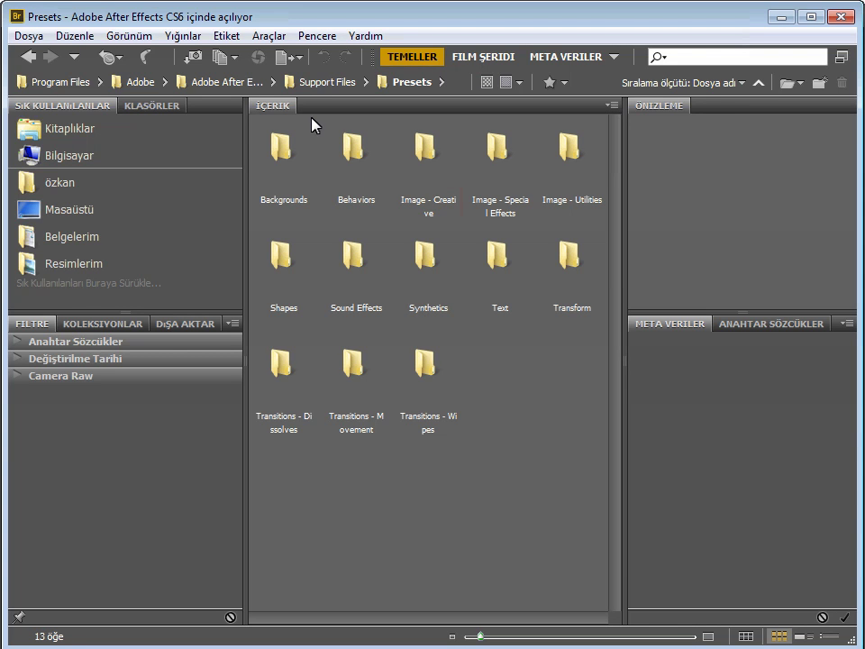
Apply the Colorize - blue wash preset from Bridge's Image - Creative folder to the adjustment layer.
double_click(433, 160)
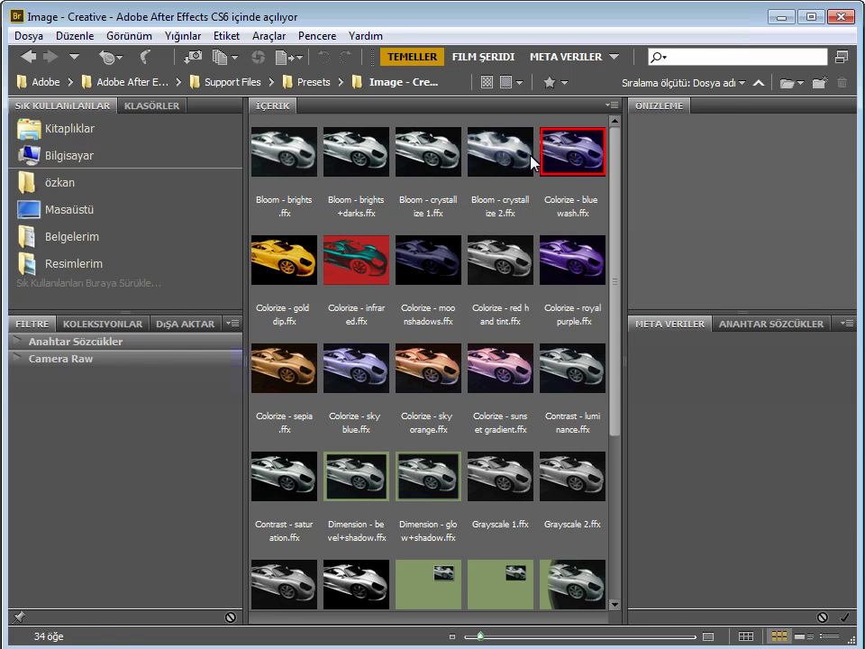
click(576, 165)
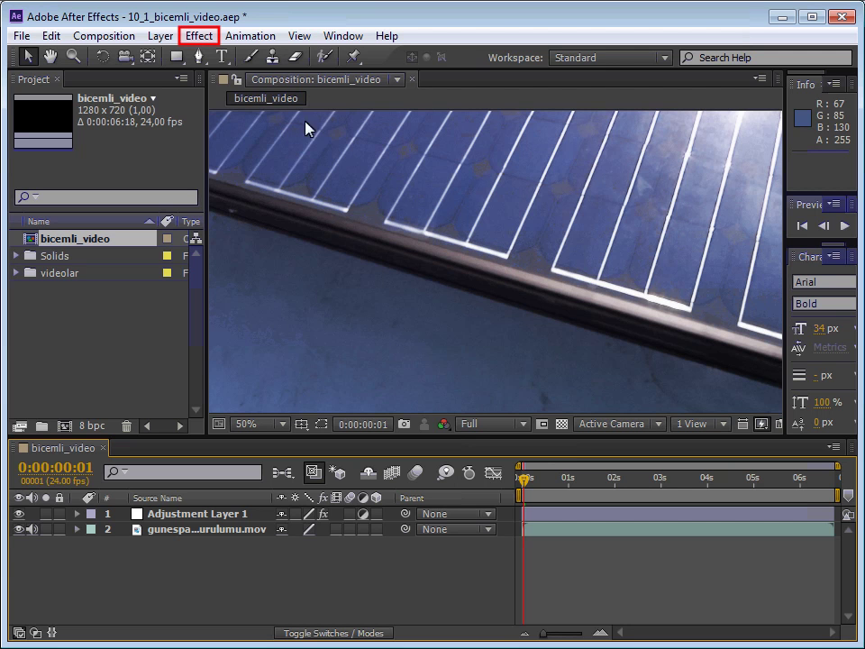
Apply Stylize > Find Edges to Adjustment Layer 1 and scrub the timeline to preview the line look.
click(199, 36)
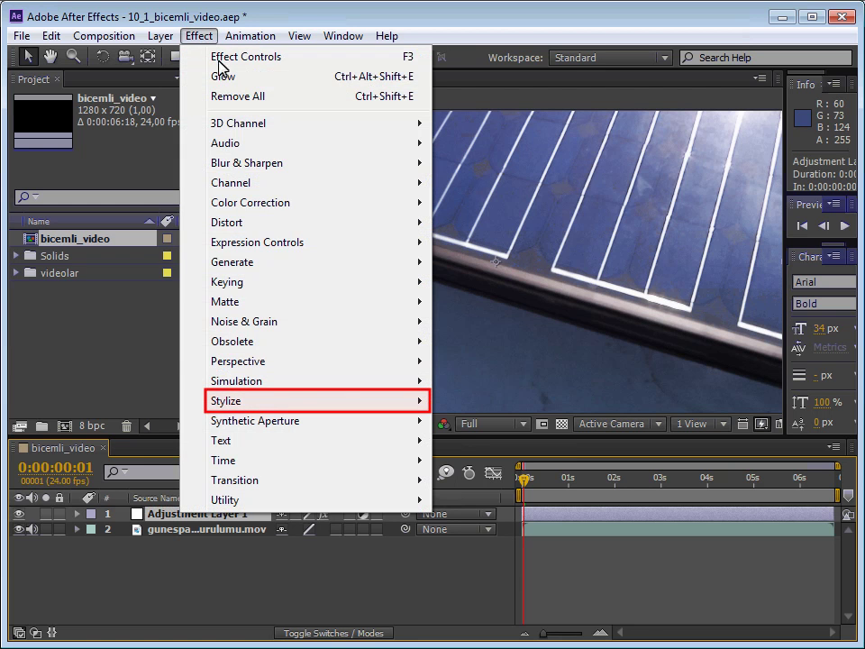
mouse_move(242, 405)
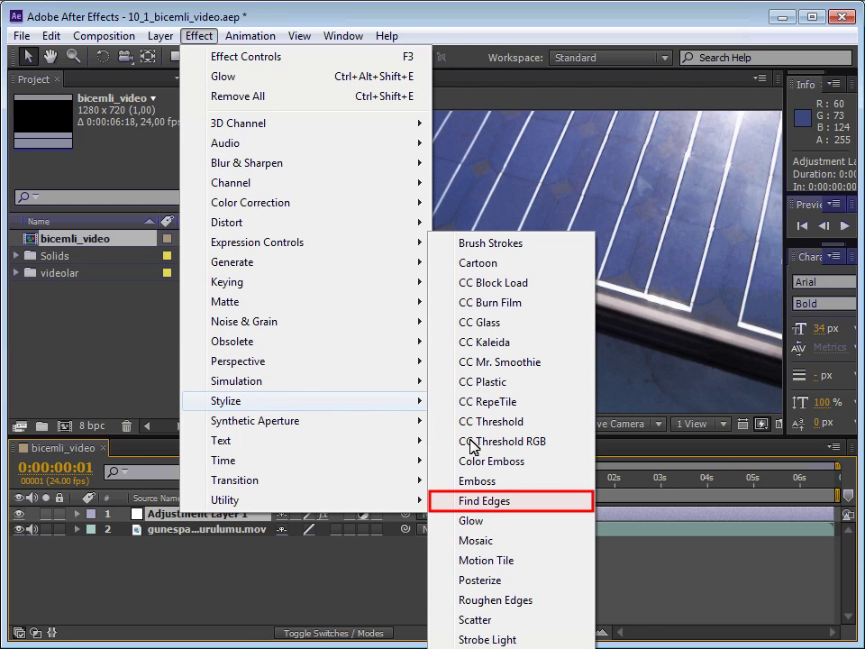
click(460, 502)
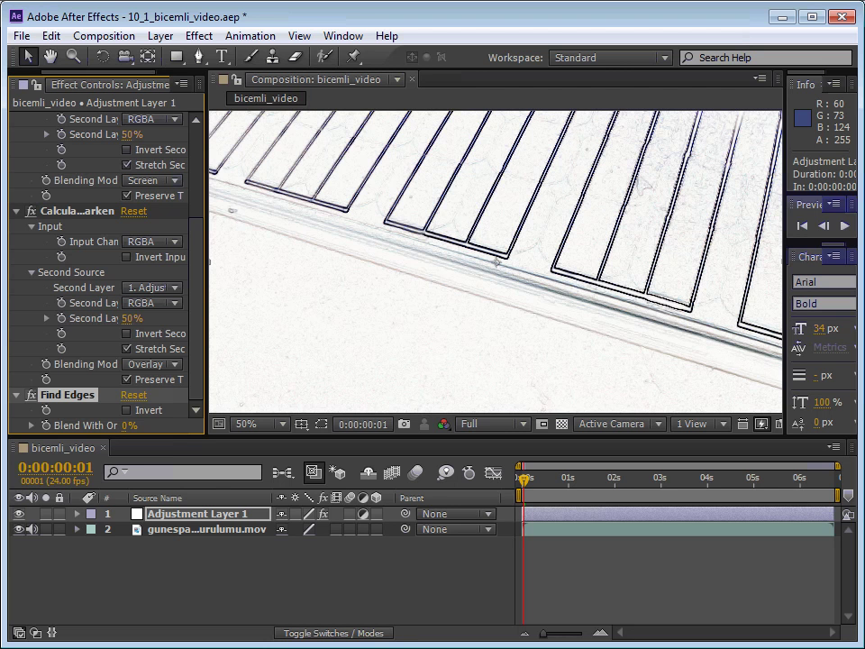
drag(521, 488, 831, 514)
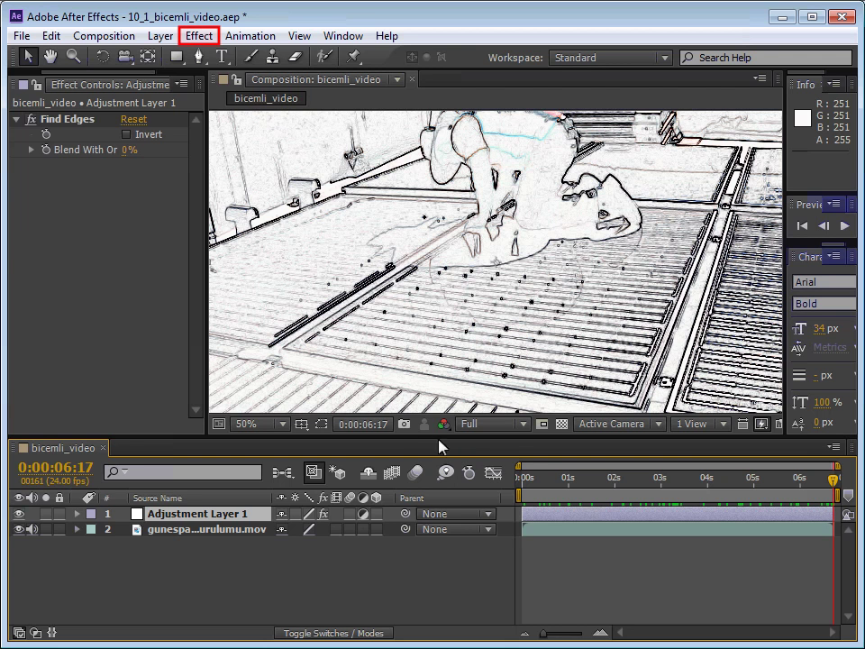
Add a Black & White effect to Adjustment Layer 1, enable it, and lower Cyans to 33,0.
click(198, 36)
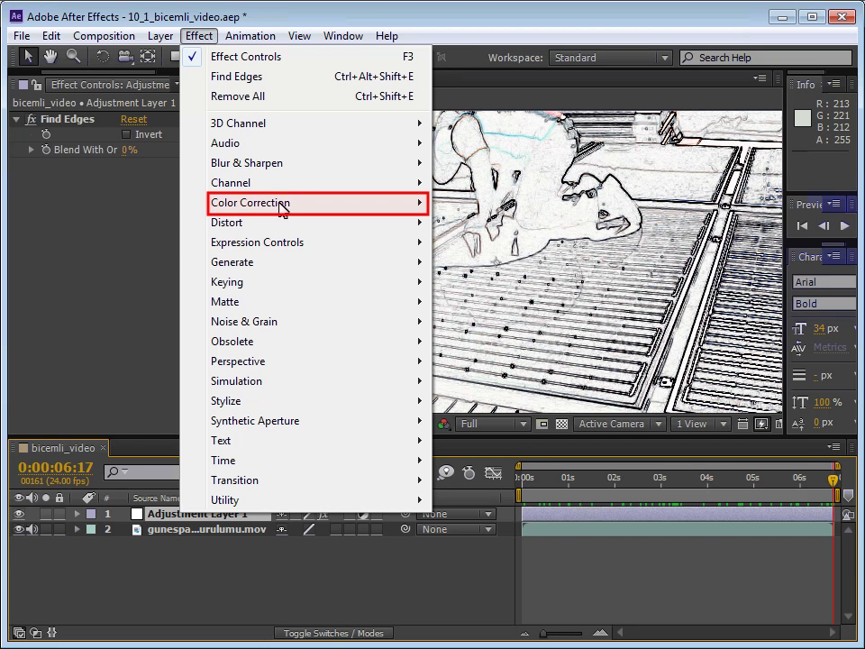
mouse_move(280, 205)
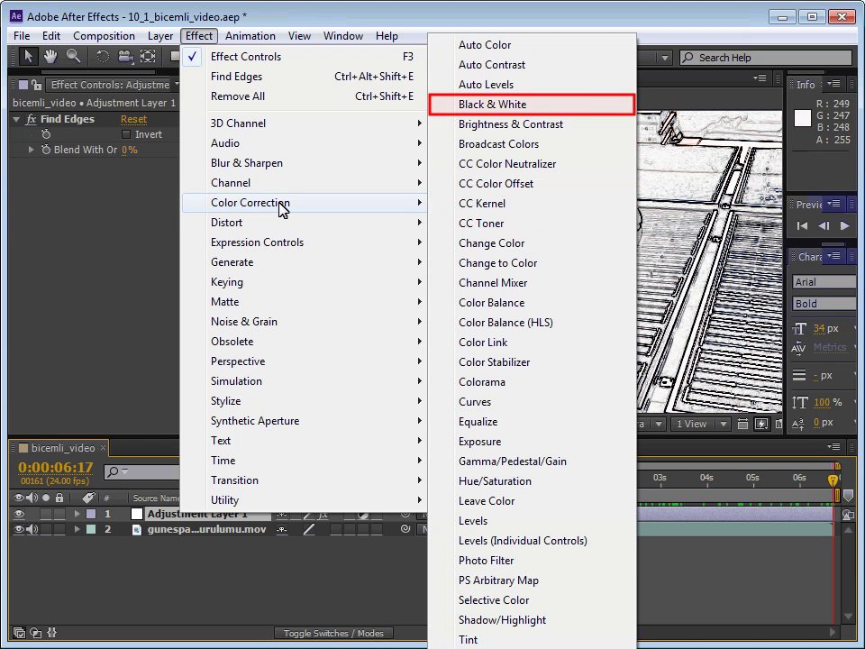
click(492, 105)
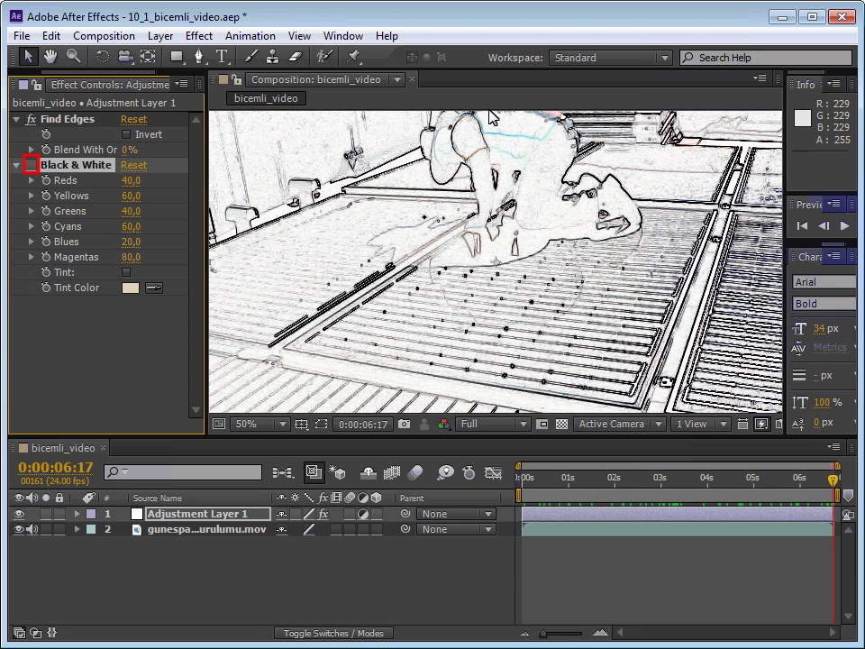
click(30, 167)
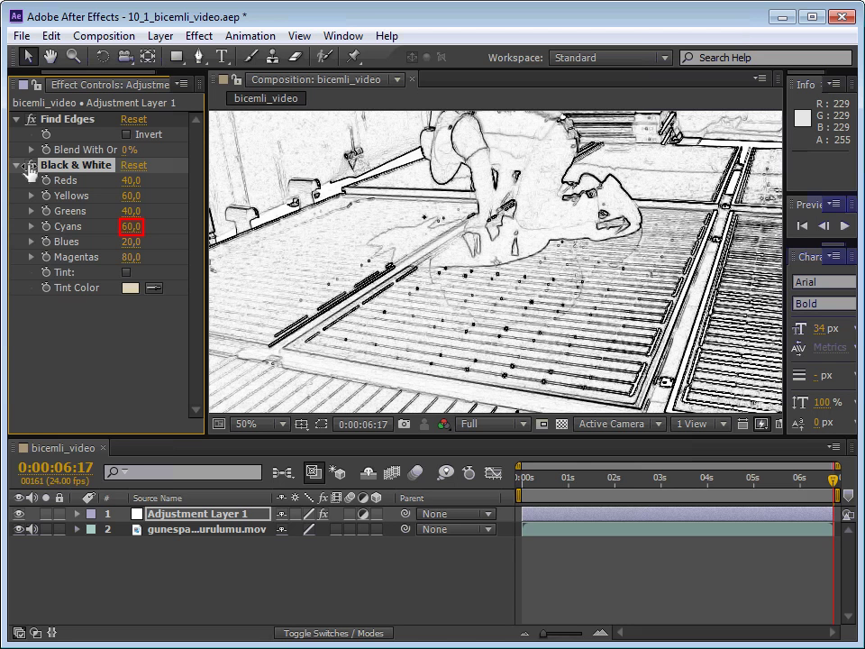
drag(129, 226, 106, 232)
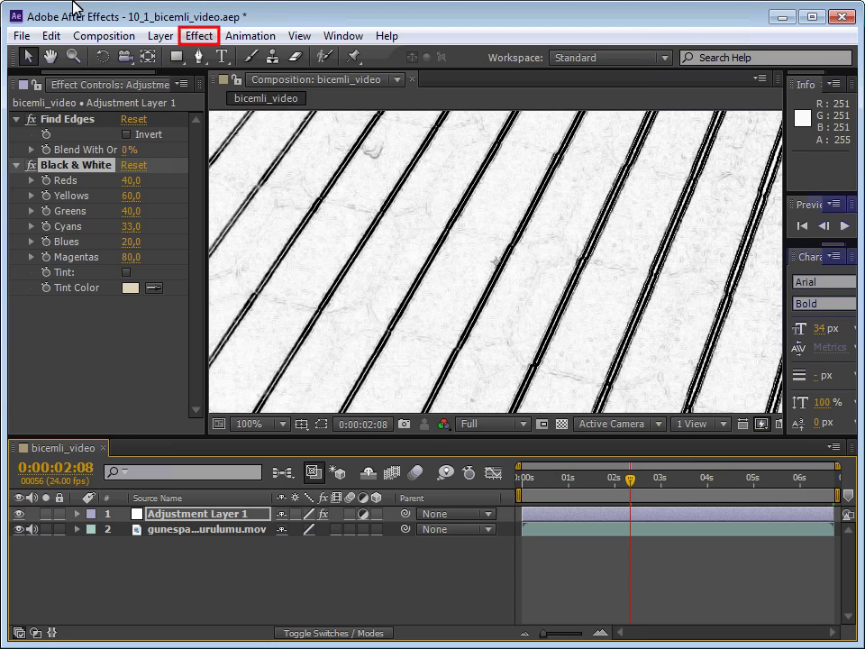
Add Fast Blur with Blurriness 2,0, zoom the viewer to 50%, and preview through to the end.
click(189, 36)
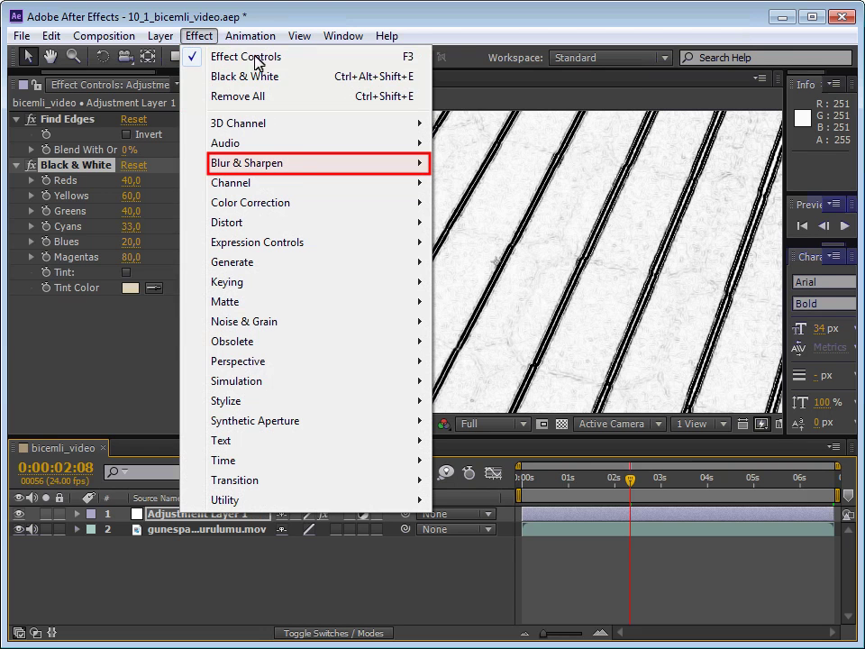
mouse_move(296, 173)
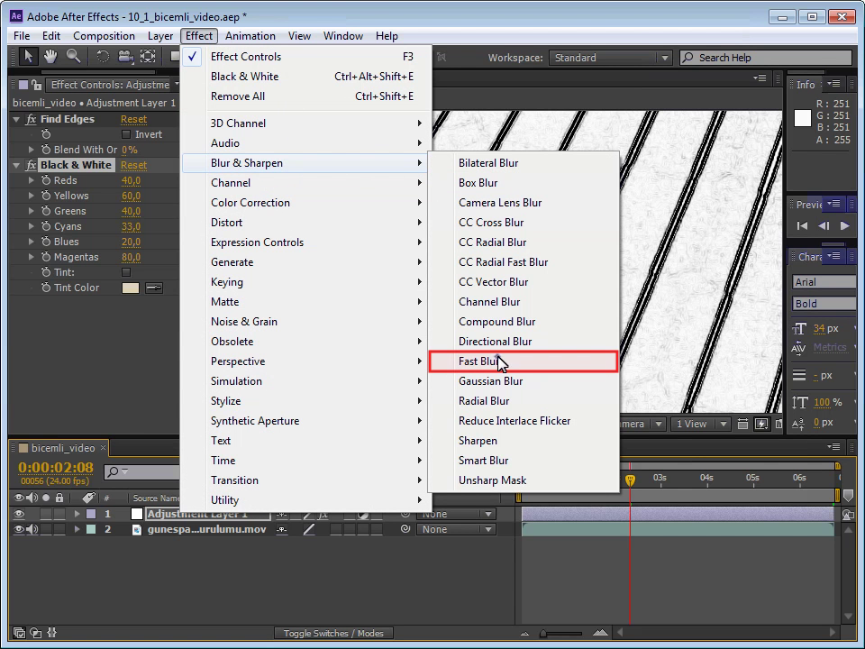
click(480, 360)
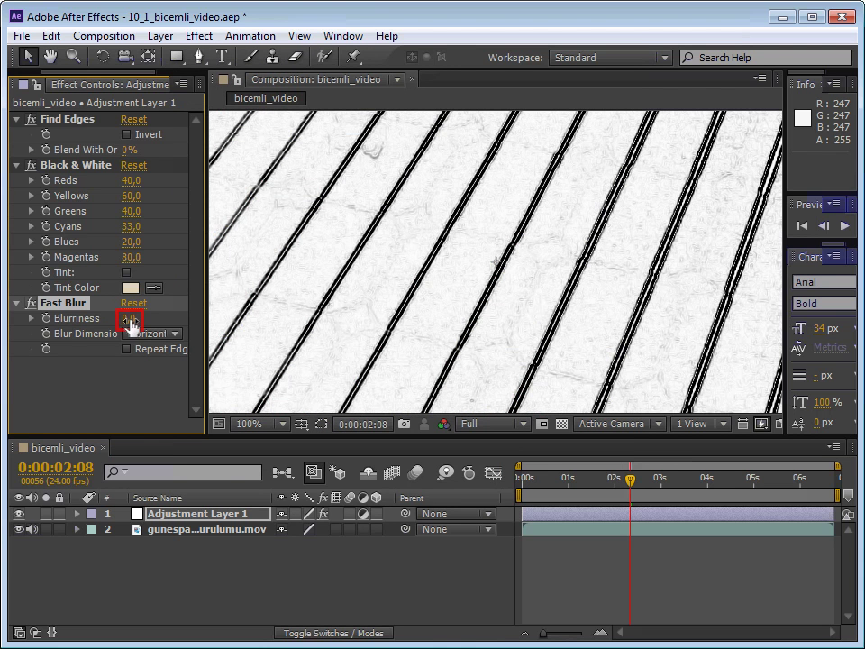
drag(130, 320, 130, 318)
key(comma)
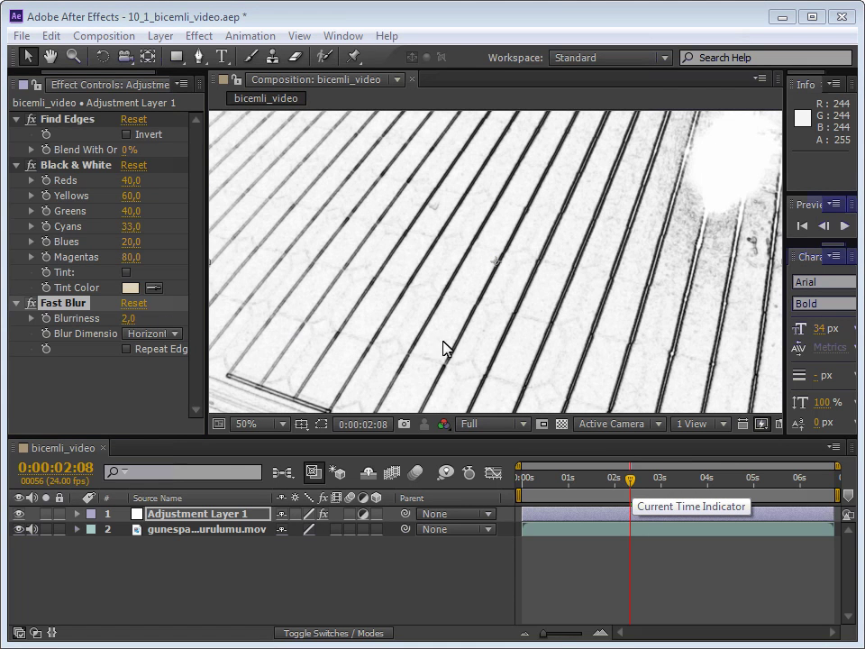
mouse_move(630, 479)
mouse_down()
mouse_move(822, 491)
mouse_move(522, 521)
mouse_up()
key(End)
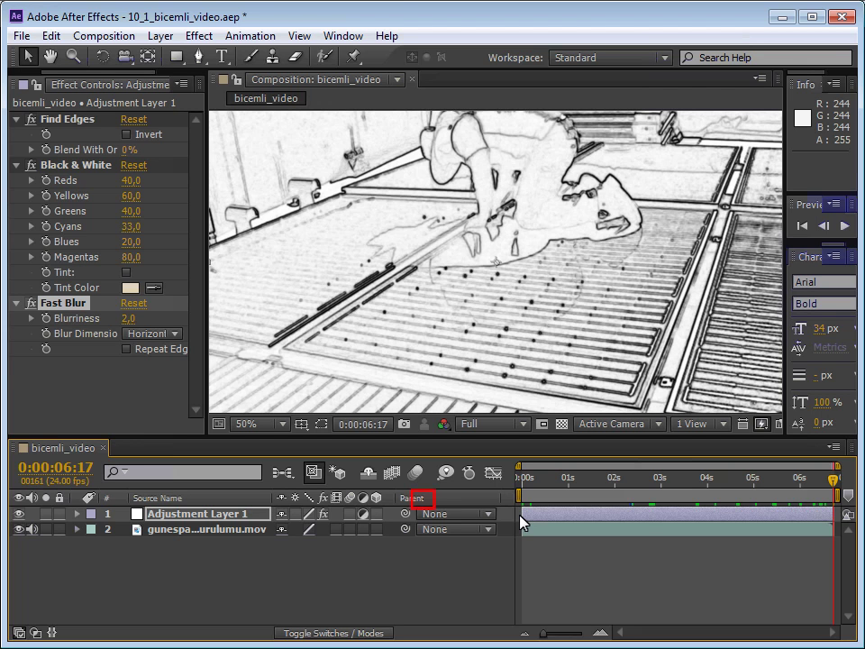
Show the Modes column in the timeline and set Adjustment Layer 1 to Multiply.
right_click(420, 501)
mouse_move(471, 560)
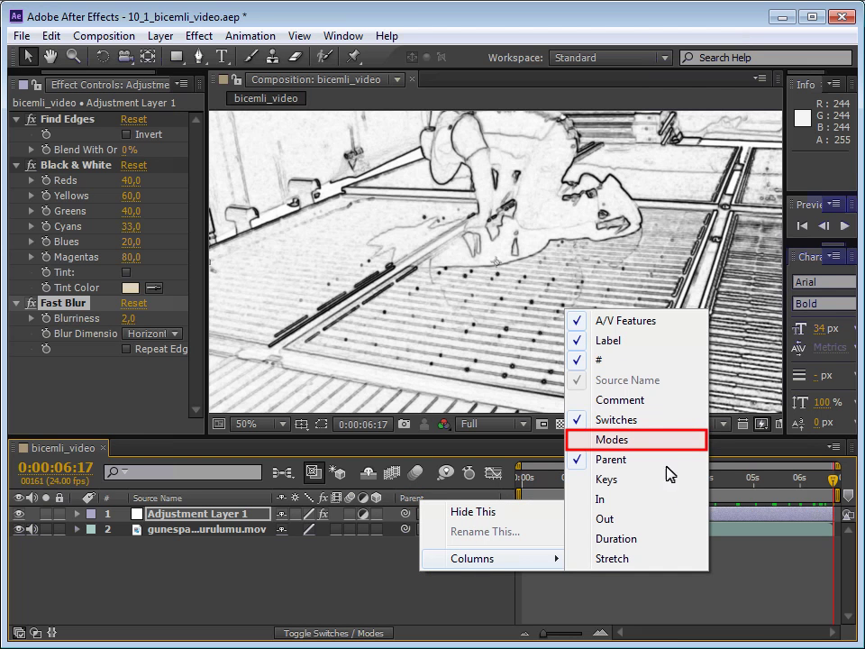
click(670, 444)
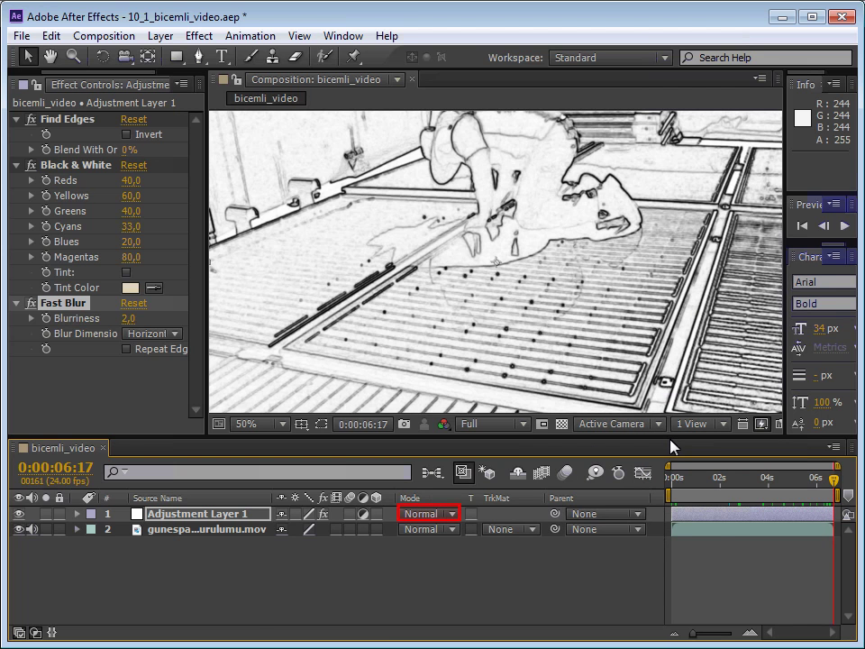
click(453, 518)
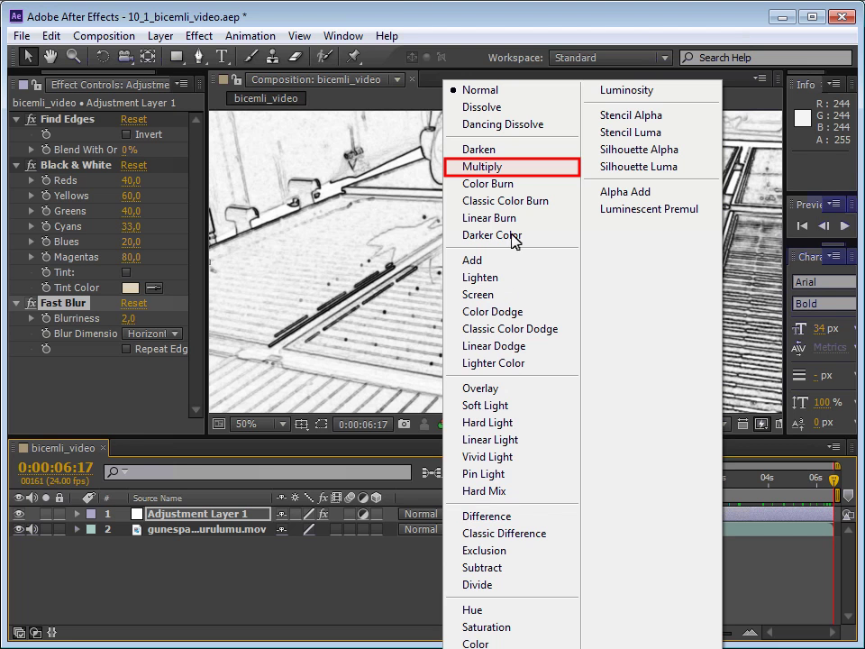
click(513, 169)
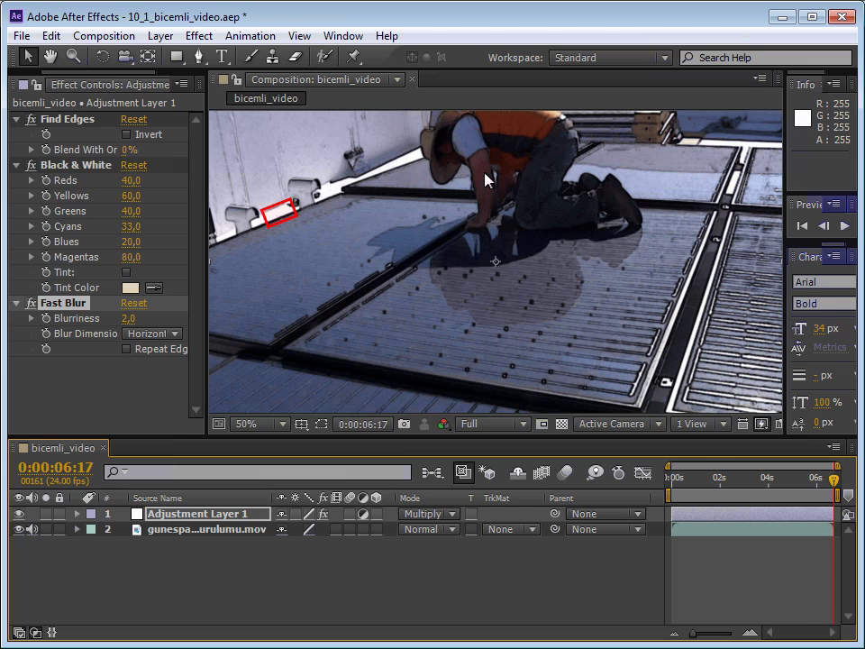
click(282, 220)
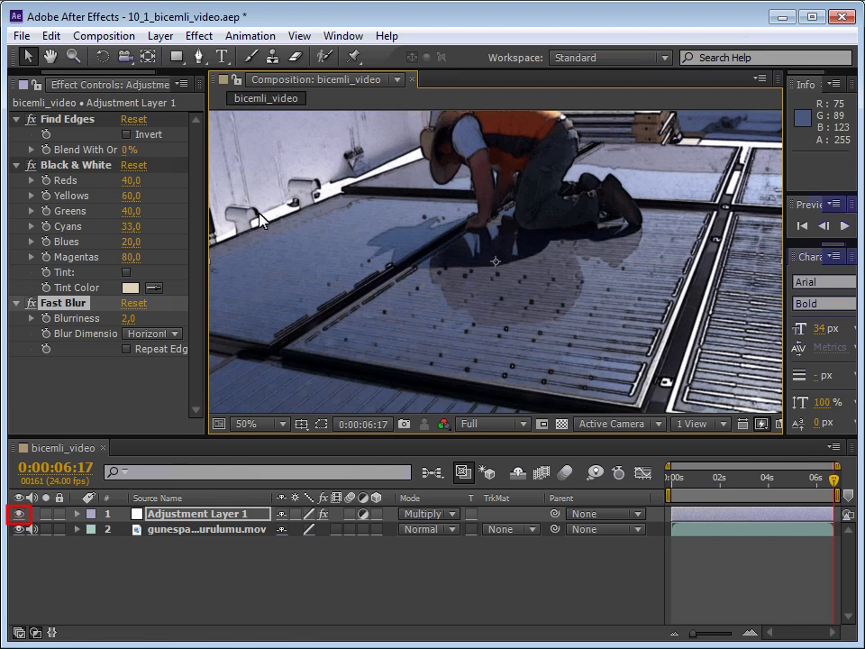
click(19, 514)
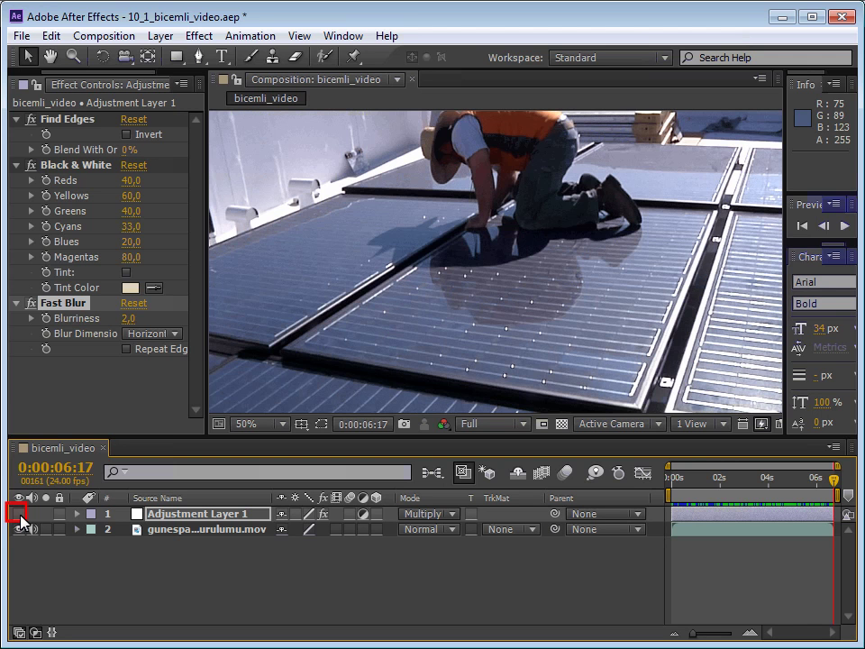
click(19, 513)
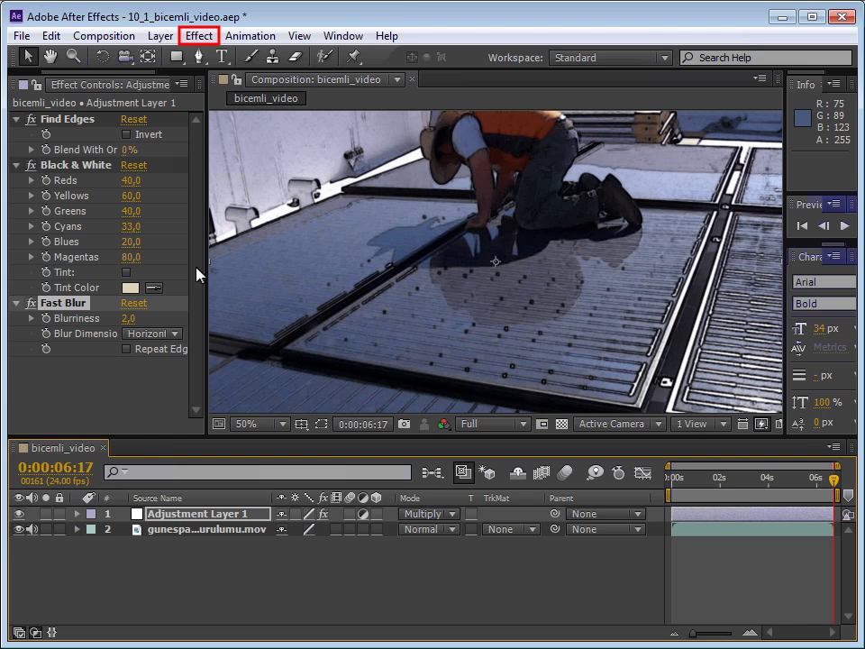
click(199, 36)
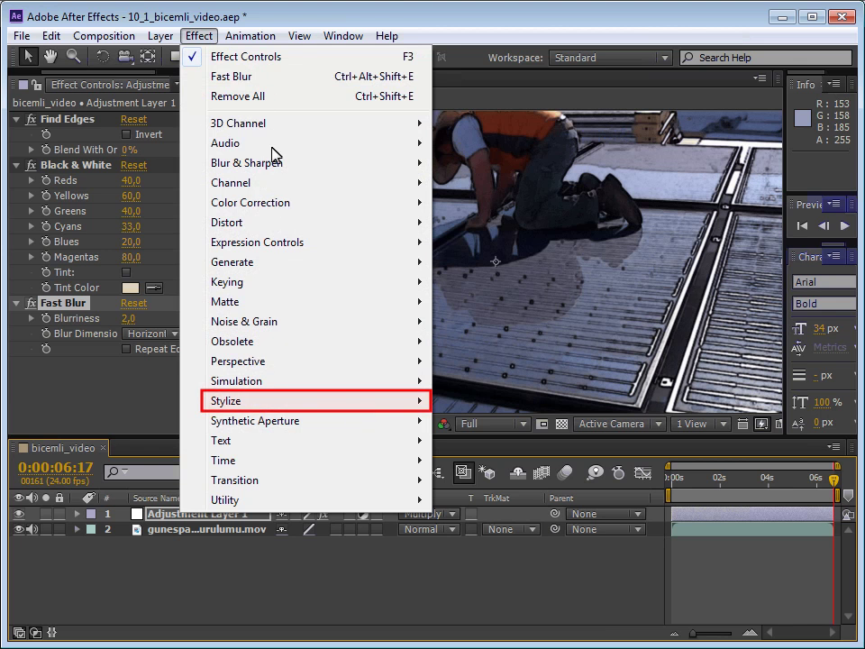
mouse_move(289, 403)
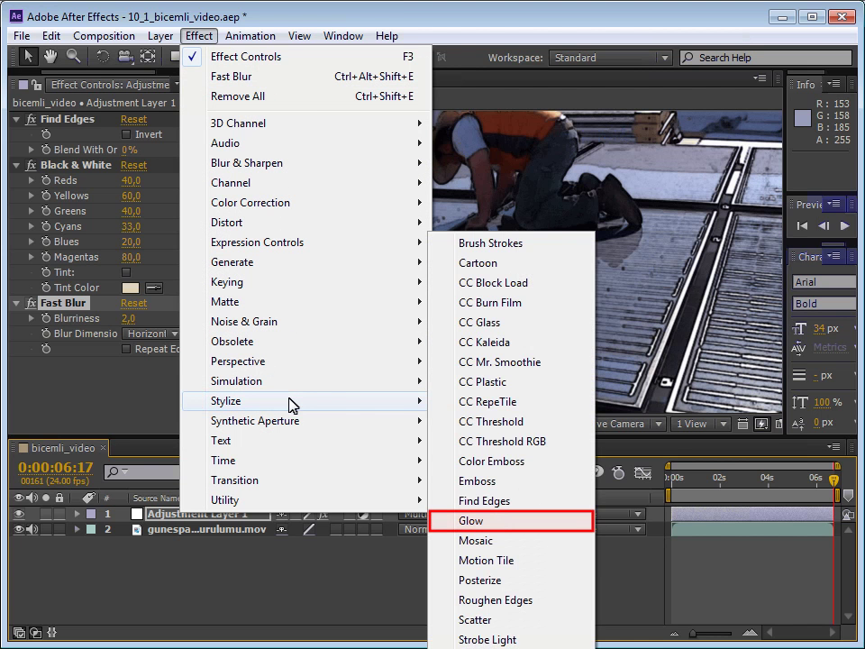
click(478, 521)
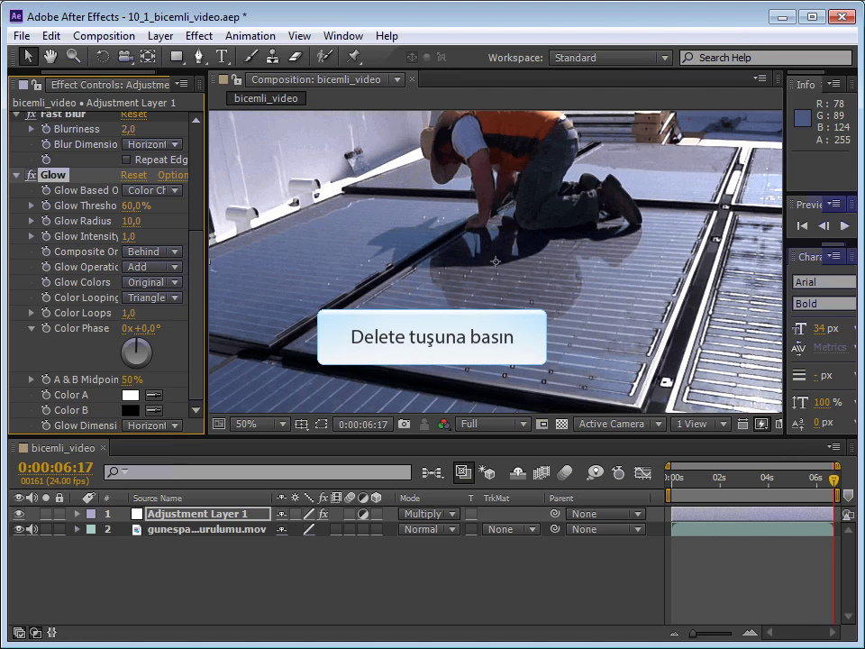
key(Delete)
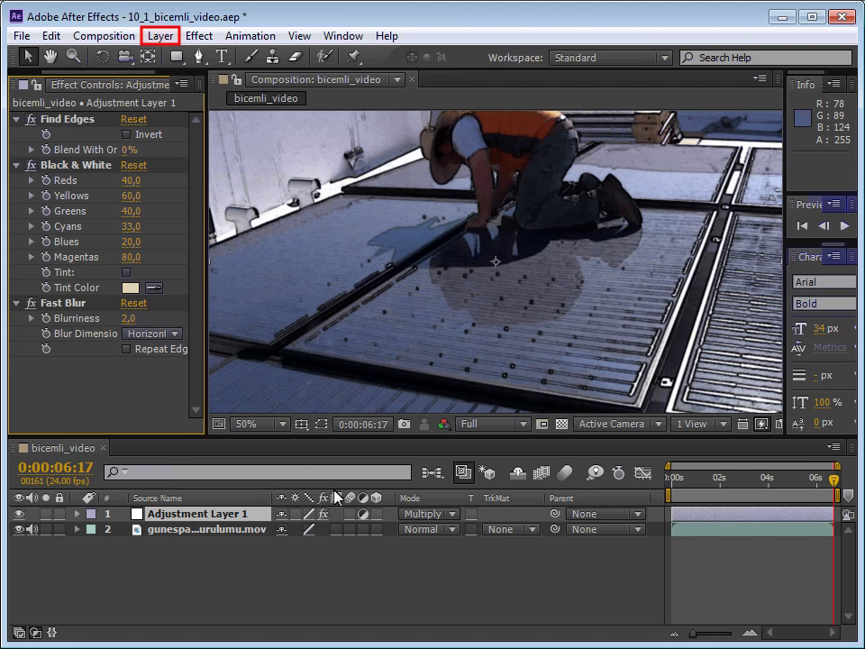
Create Adjustment Layer 2 at the top of the stack and apply a Glow effect to it.
click(161, 39)
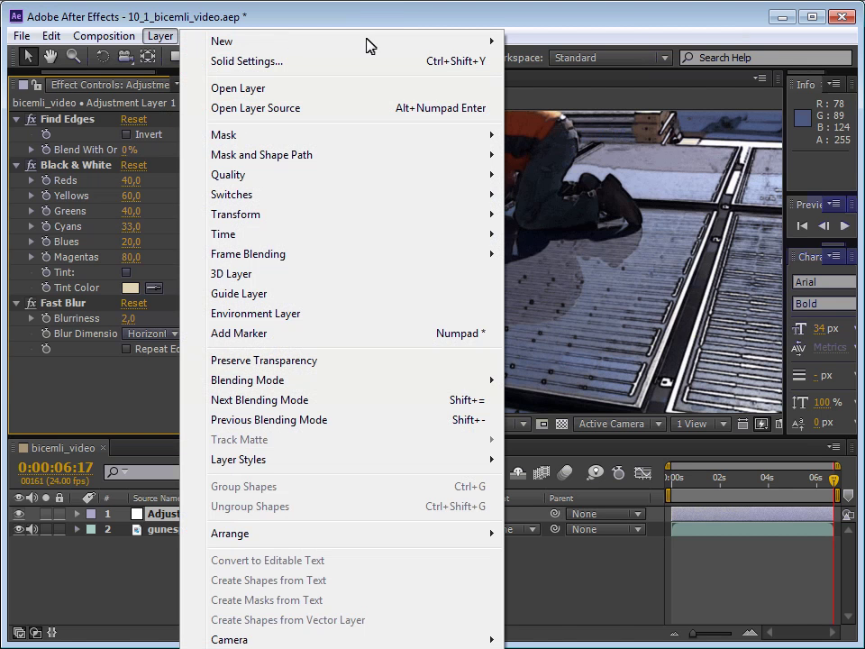
mouse_move(382, 43)
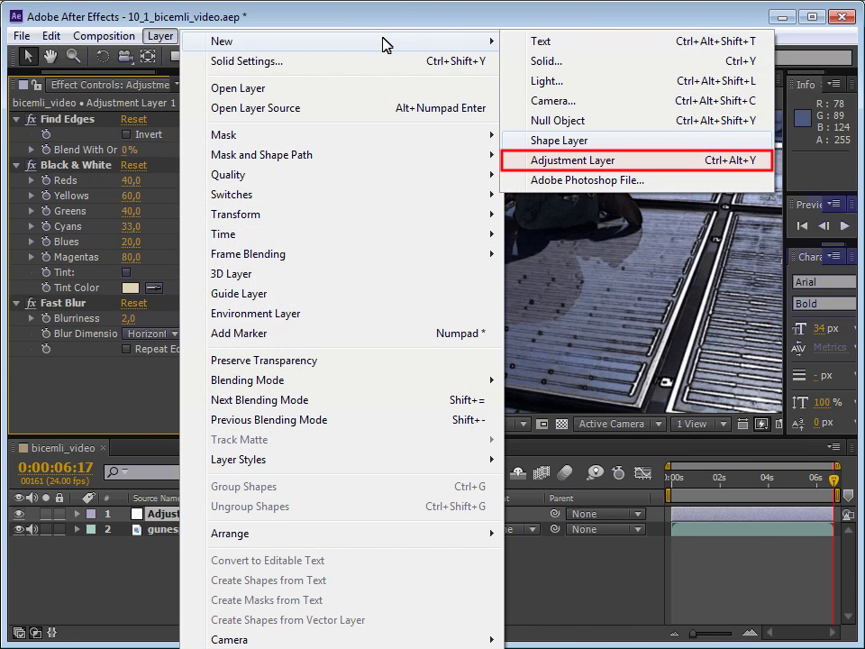
click(541, 162)
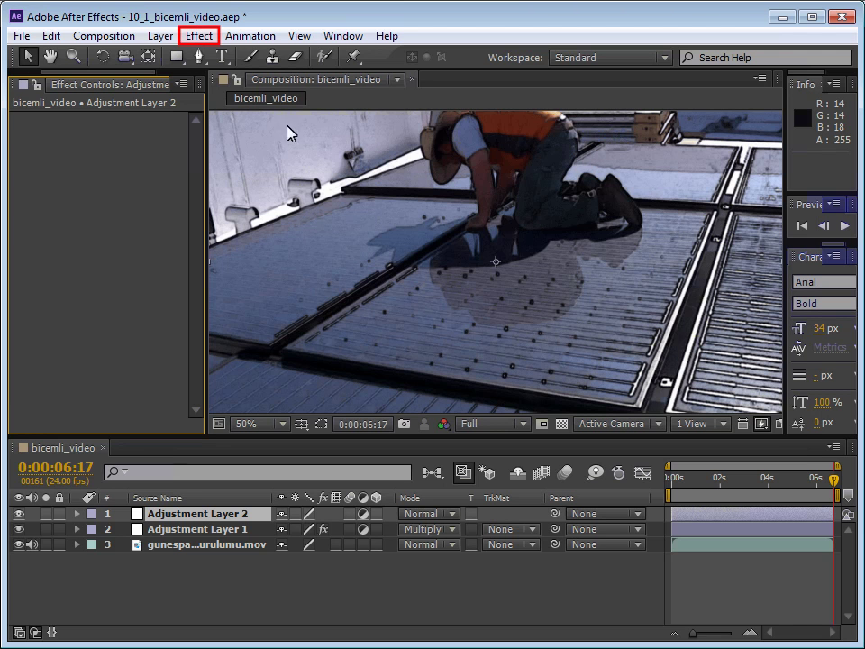
click(210, 39)
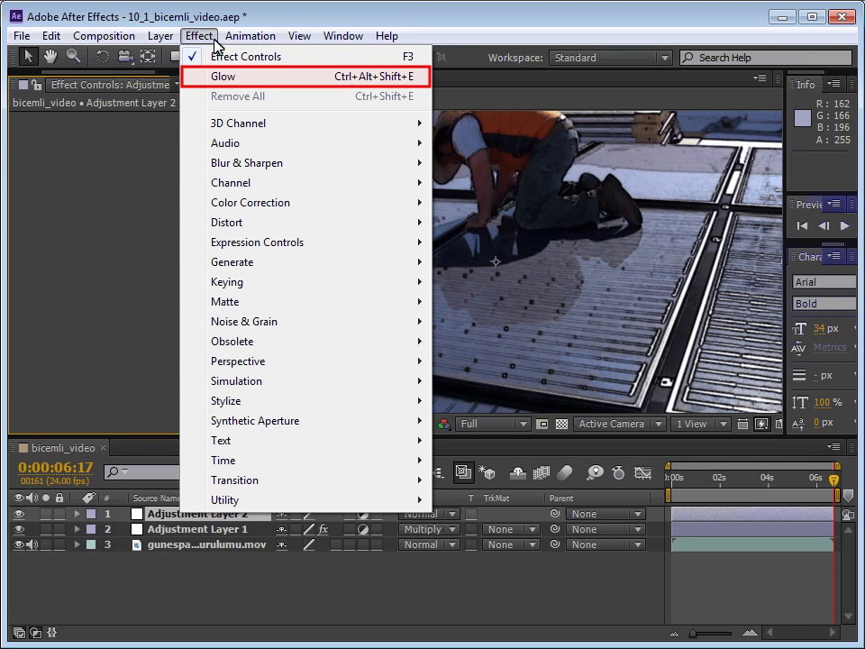
click(249, 81)
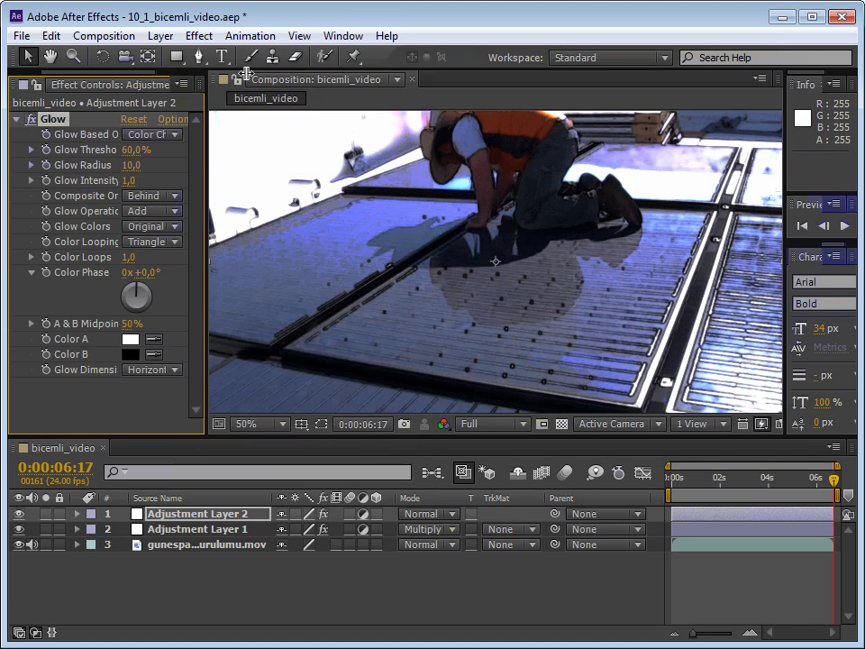
Widen Effect Controls and set Glow Threshold 64,7%, Radius 5,0 and Intensity 1,0.
click(206, 186)
drag(206, 186, 242, 183)
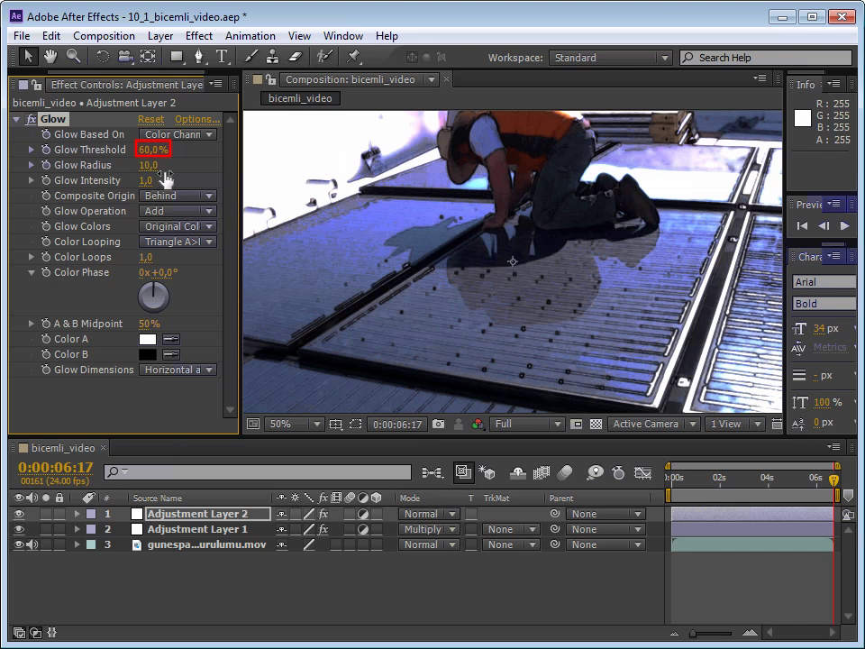
mouse_move(151, 159)
mouse_down()
mouse_move(218, 153)
mouse_move(174, 165)
mouse_up()
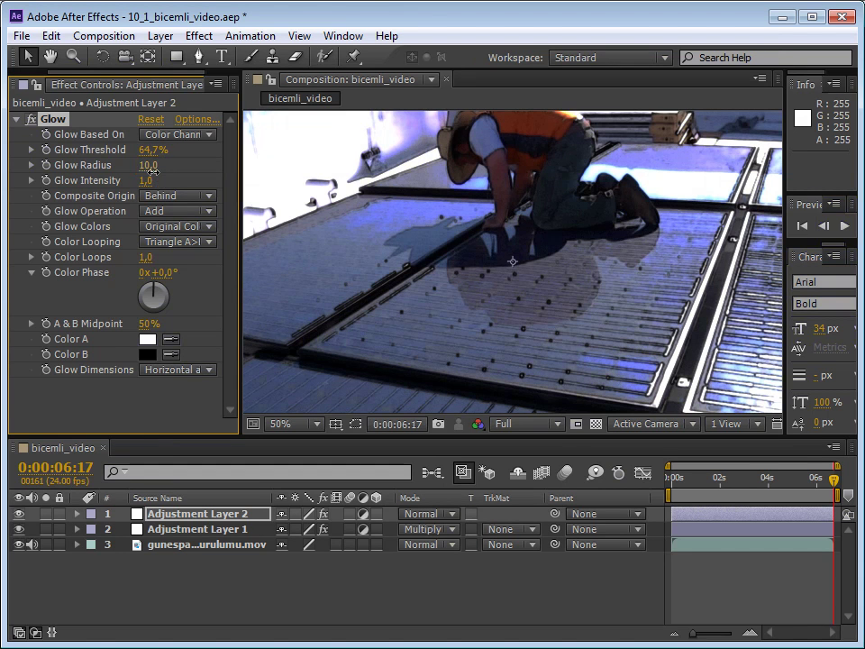
mouse_move(153, 172)
mouse_down()
mouse_move(144, 177)
mouse_move(156, 174)
mouse_move(153, 183)
mouse_up()
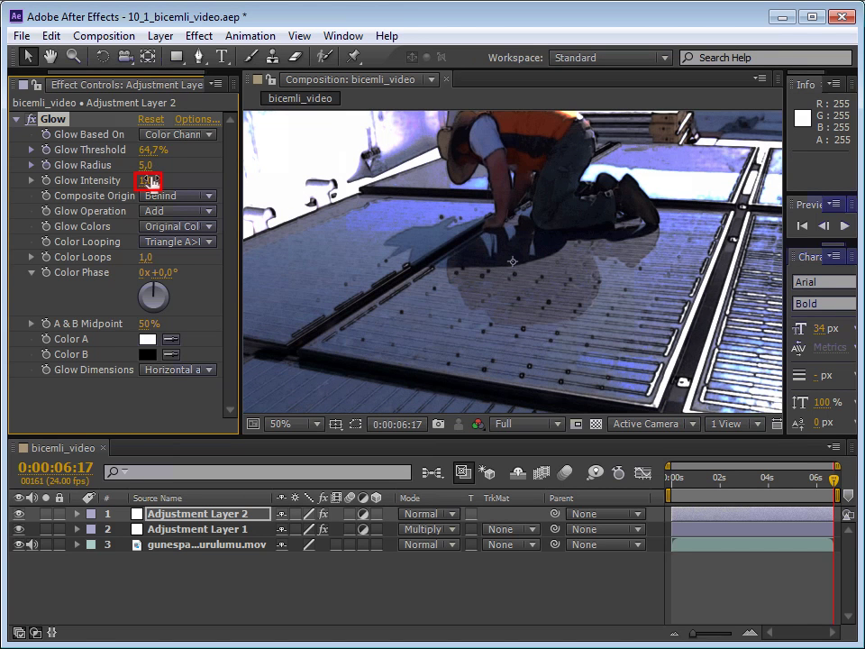
mouse_move(147, 184)
mouse_down()
mouse_move(233, 187)
mouse_move(102, 185)
mouse_up()
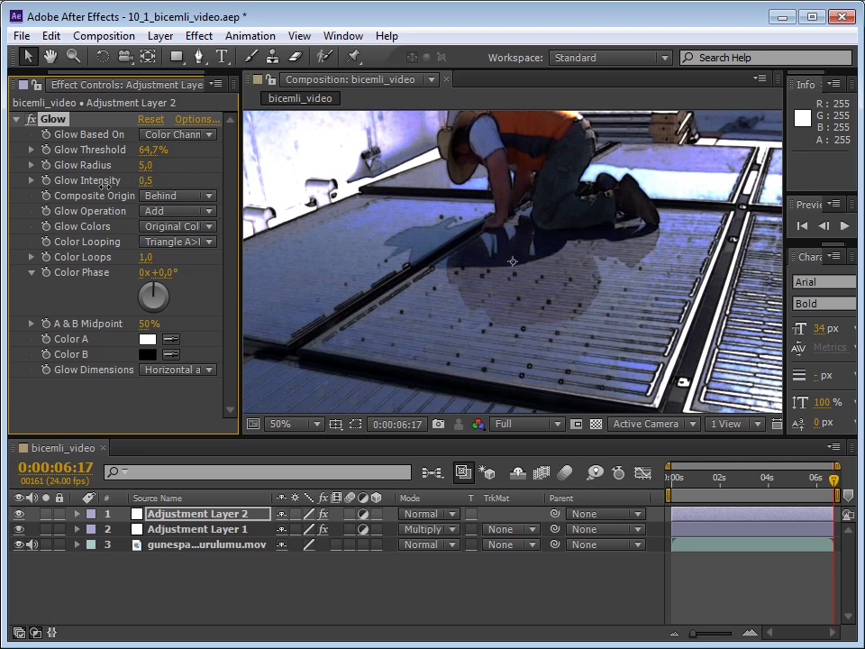
drag(102, 185, 155, 194)
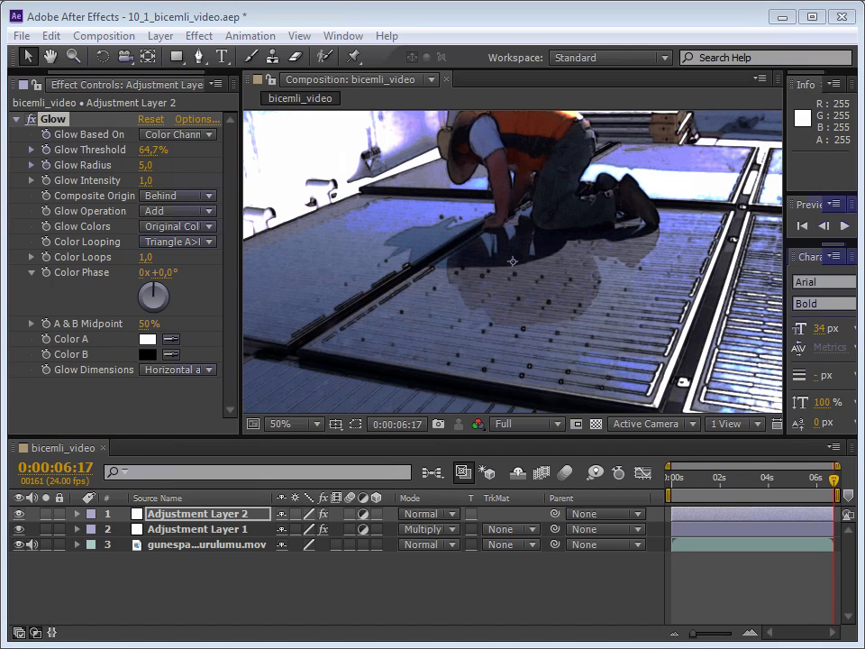